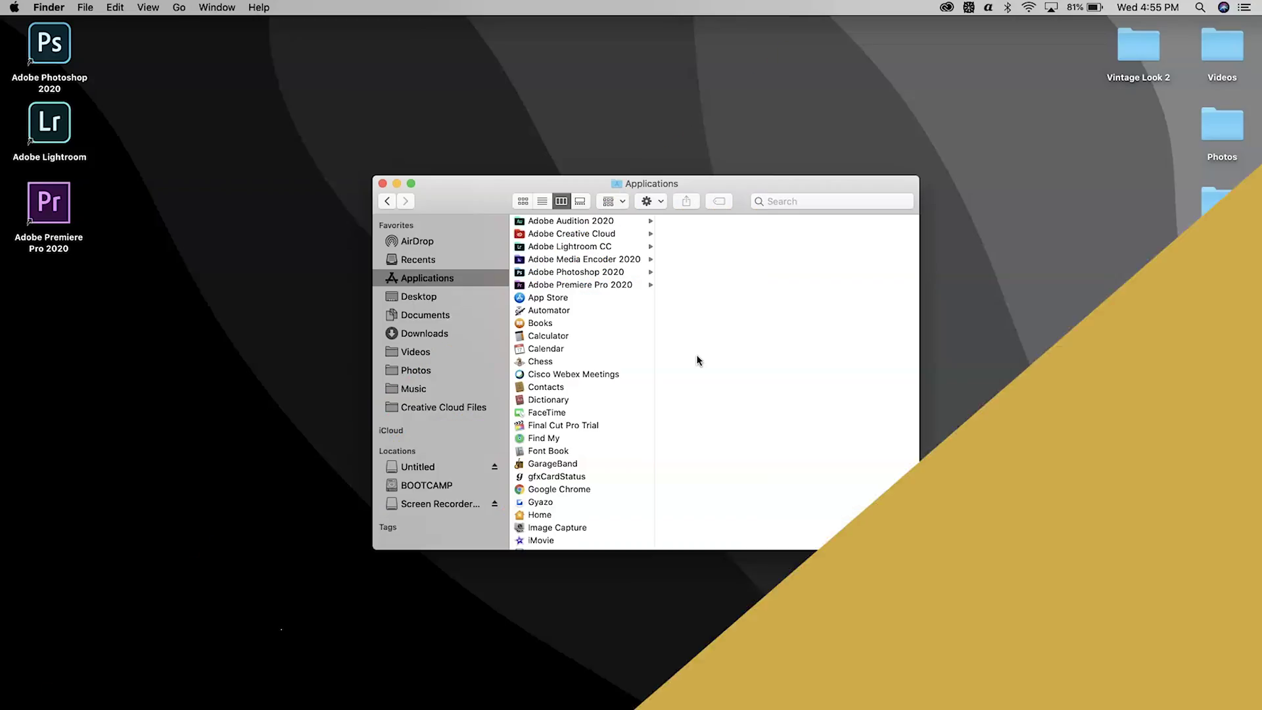
# - Open the private folder on the Untitled card and try opening the AVCHD package directly
pyautogui.click(427, 466)
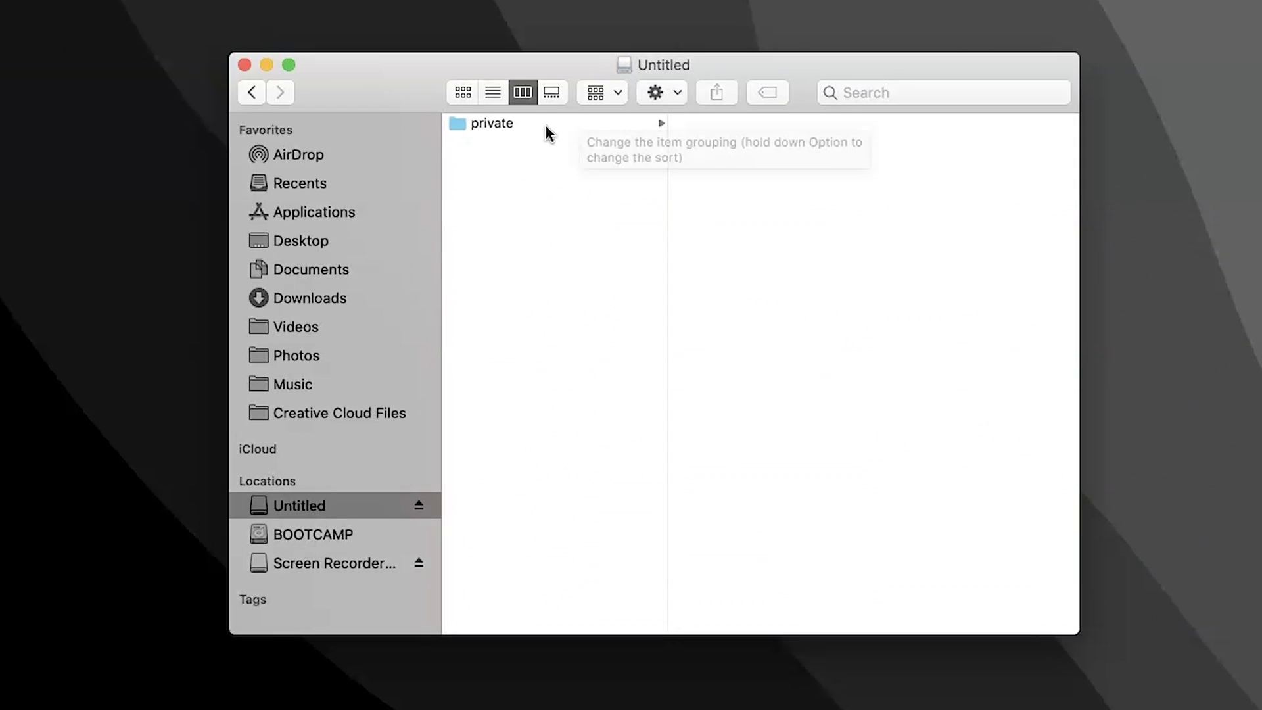
pyautogui.click(480, 122)
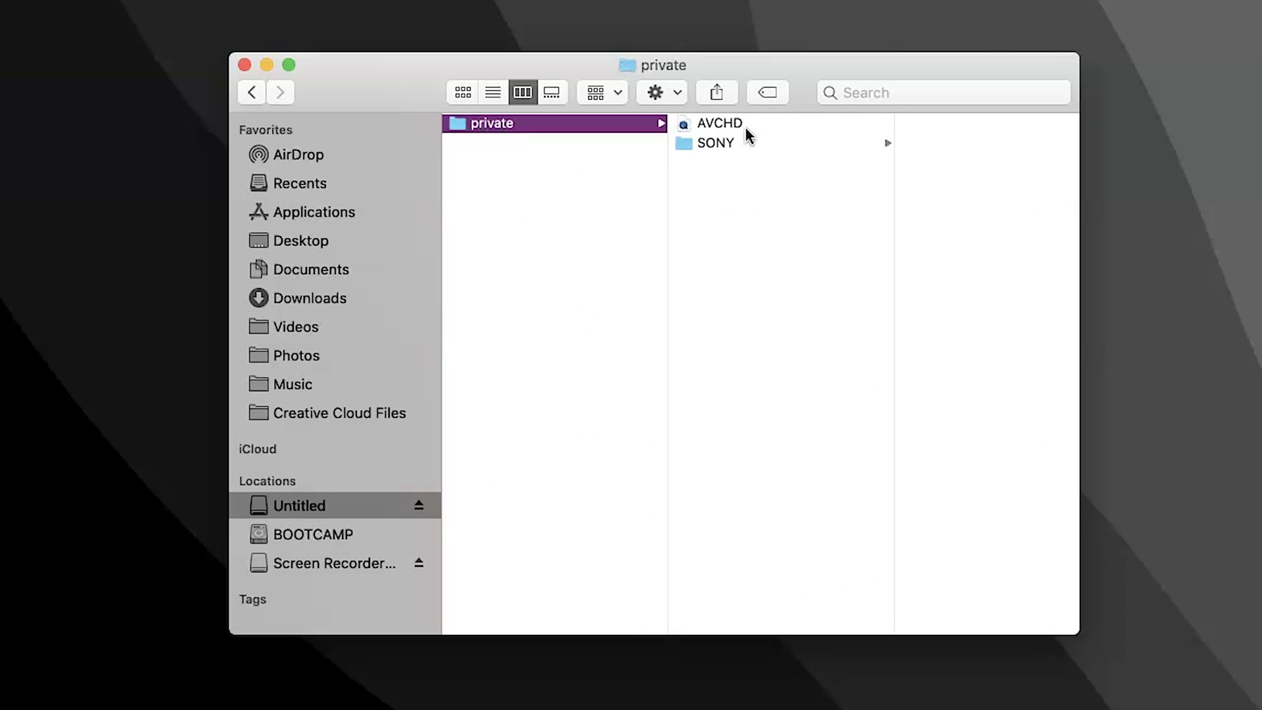
pyautogui.click(723, 124)
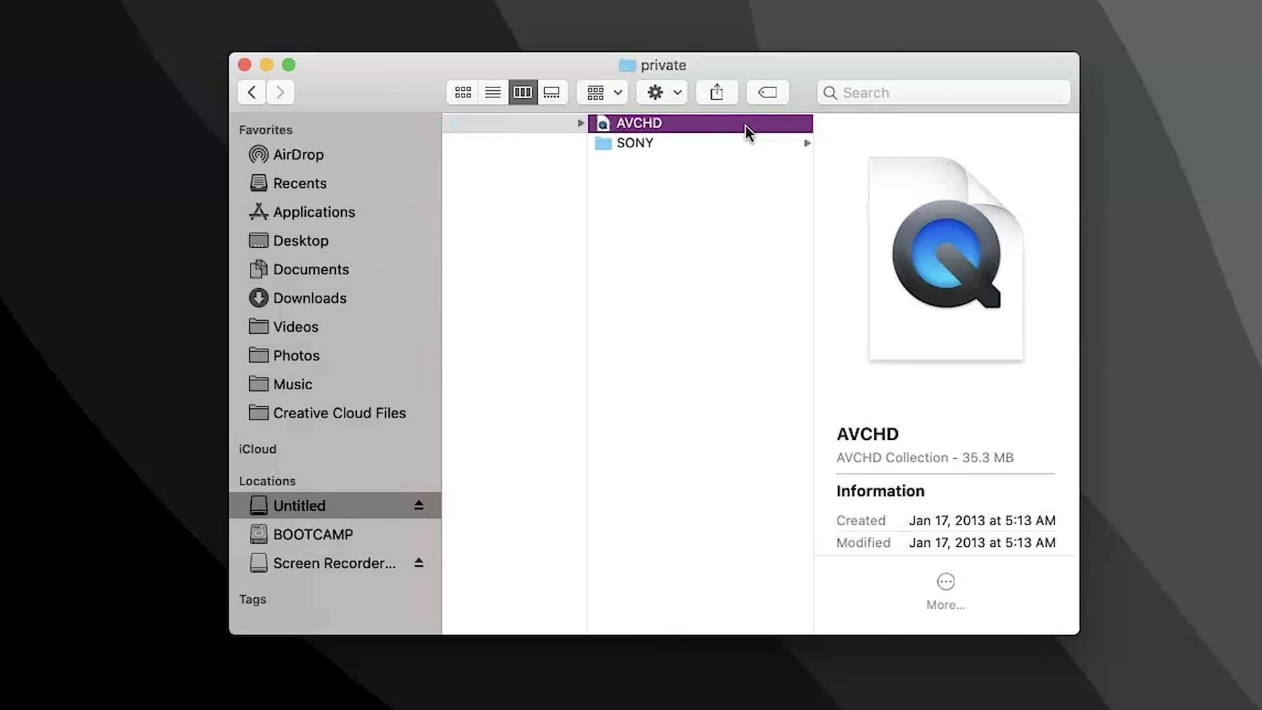
pyautogui.doubleClick(647, 126)
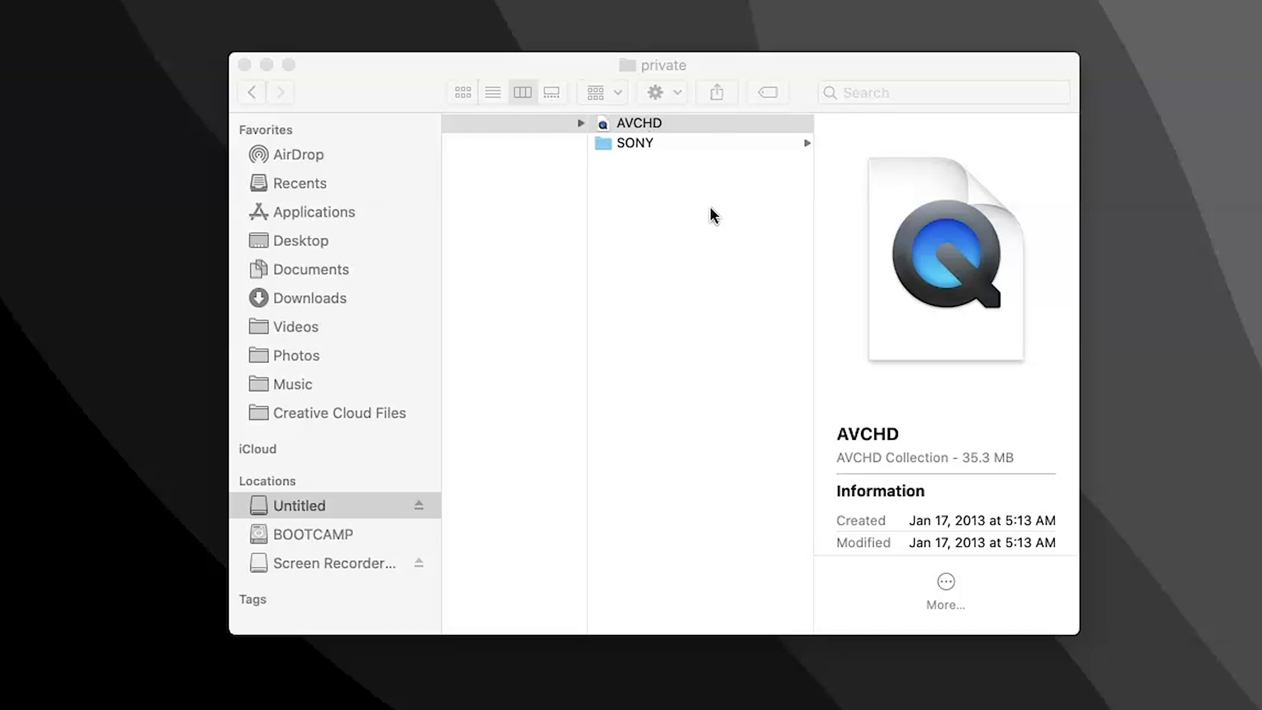
# - Switch selection between the SONY folder and AVCHD package, leaving AVCHD selected
pyautogui.click(686, 142)
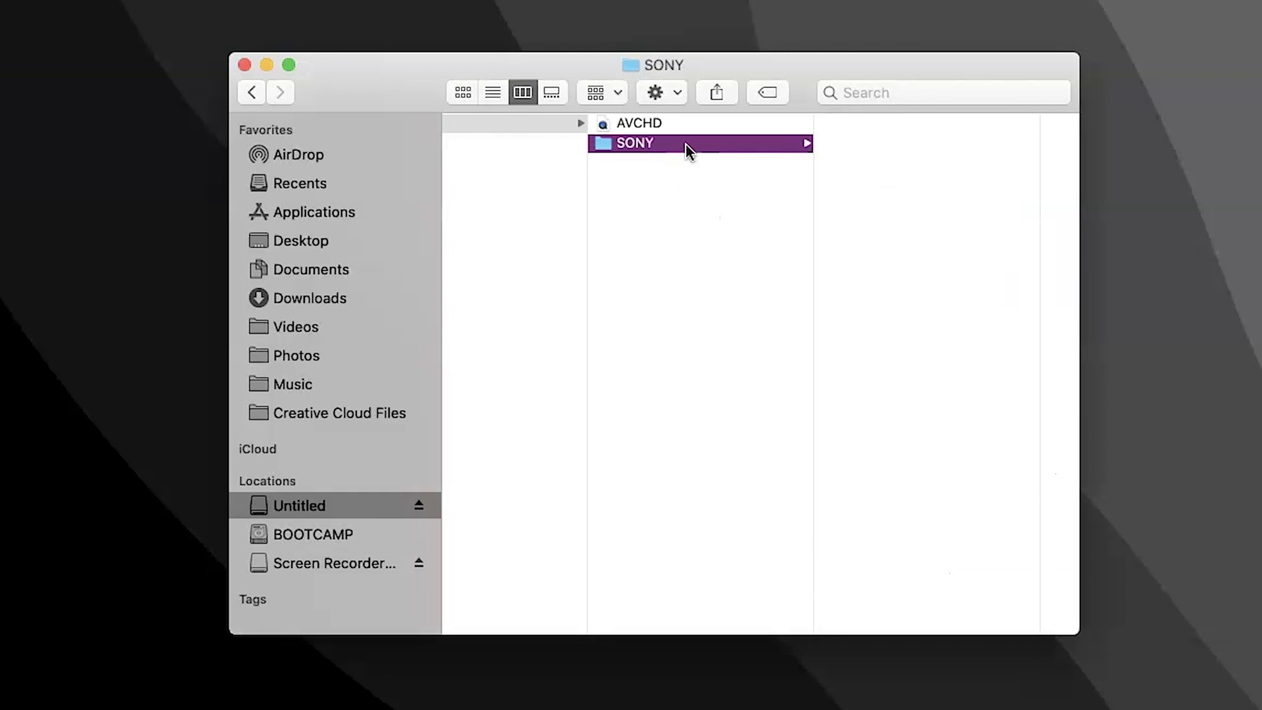
pyautogui.click(719, 123)
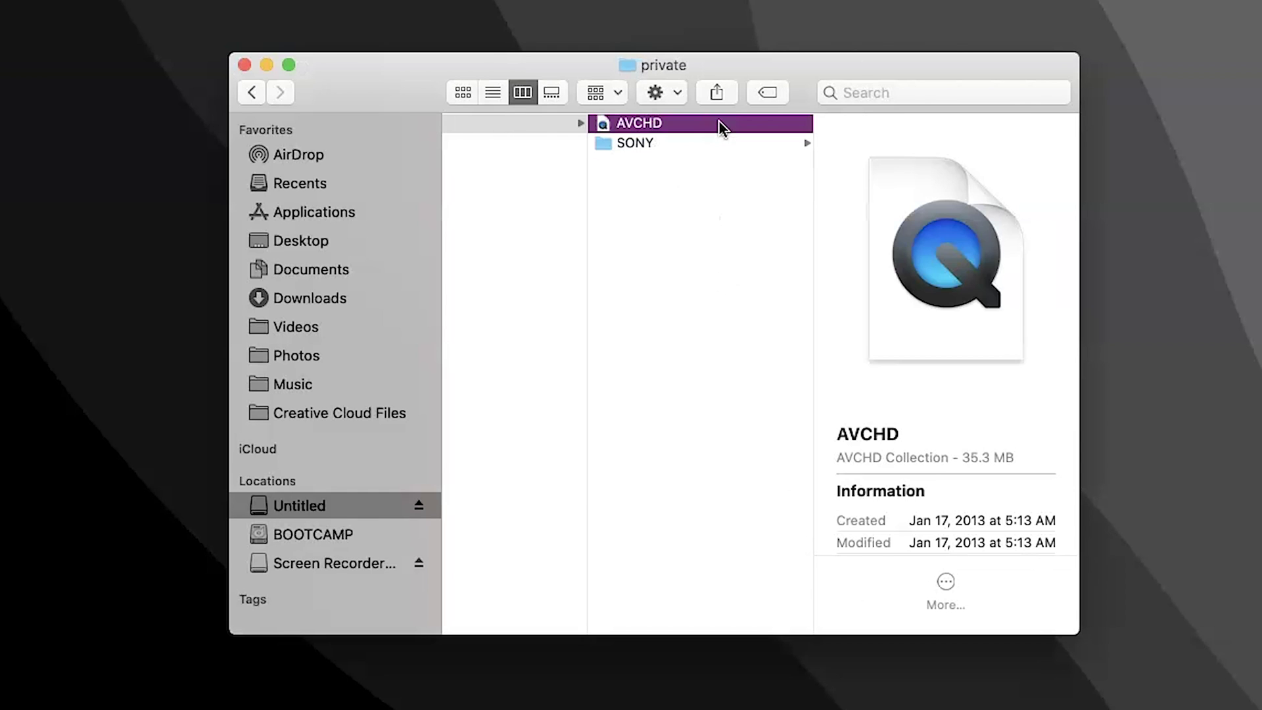
pyautogui.click(982, 301)
pyautogui.click(707, 154)
pyautogui.click(716, 123)
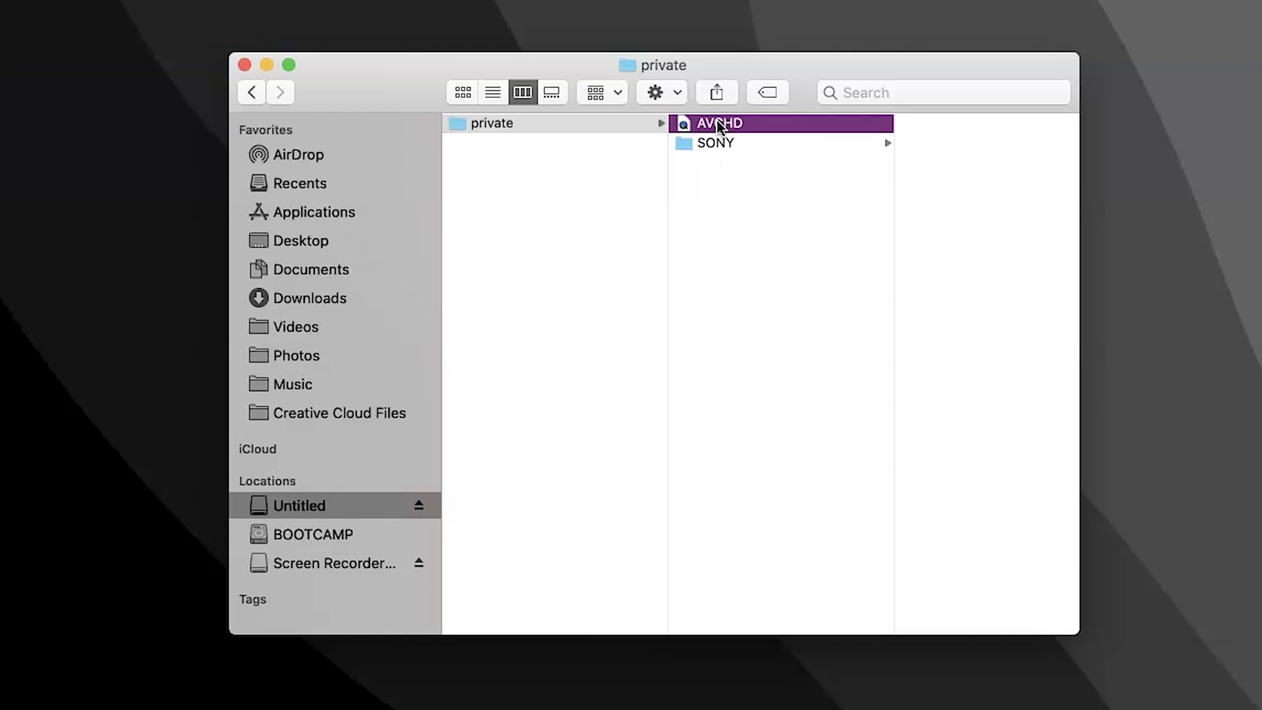
# - Show Package Contents of AVCHD, then BDMV, and select 00000.MTS in STREAM
pyautogui.rightClick(717, 119)
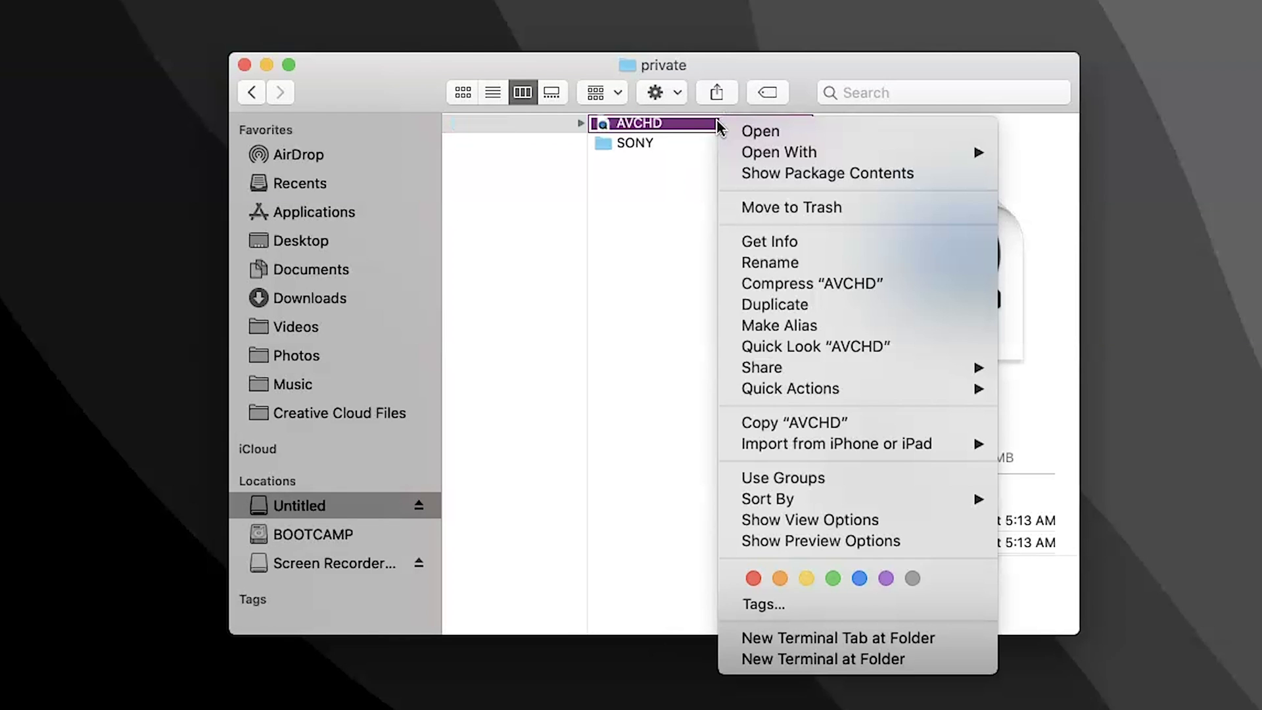
pyautogui.click(795, 173)
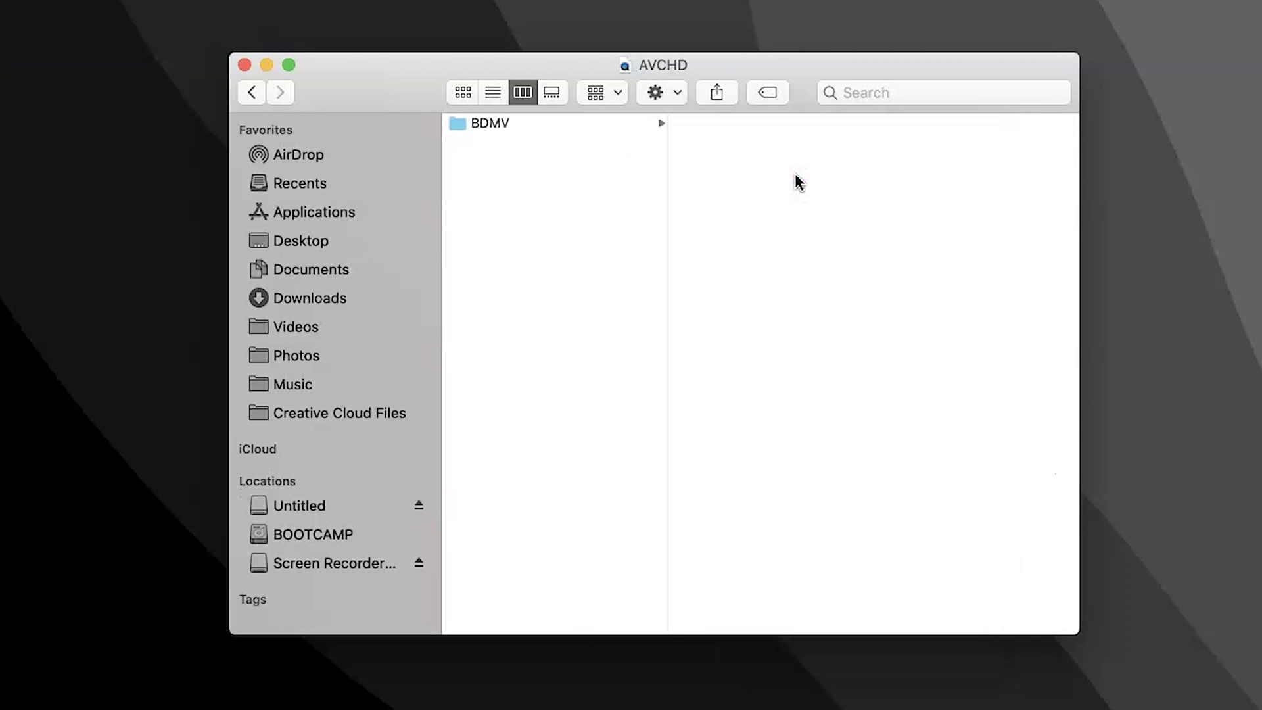
pyautogui.click(488, 131)
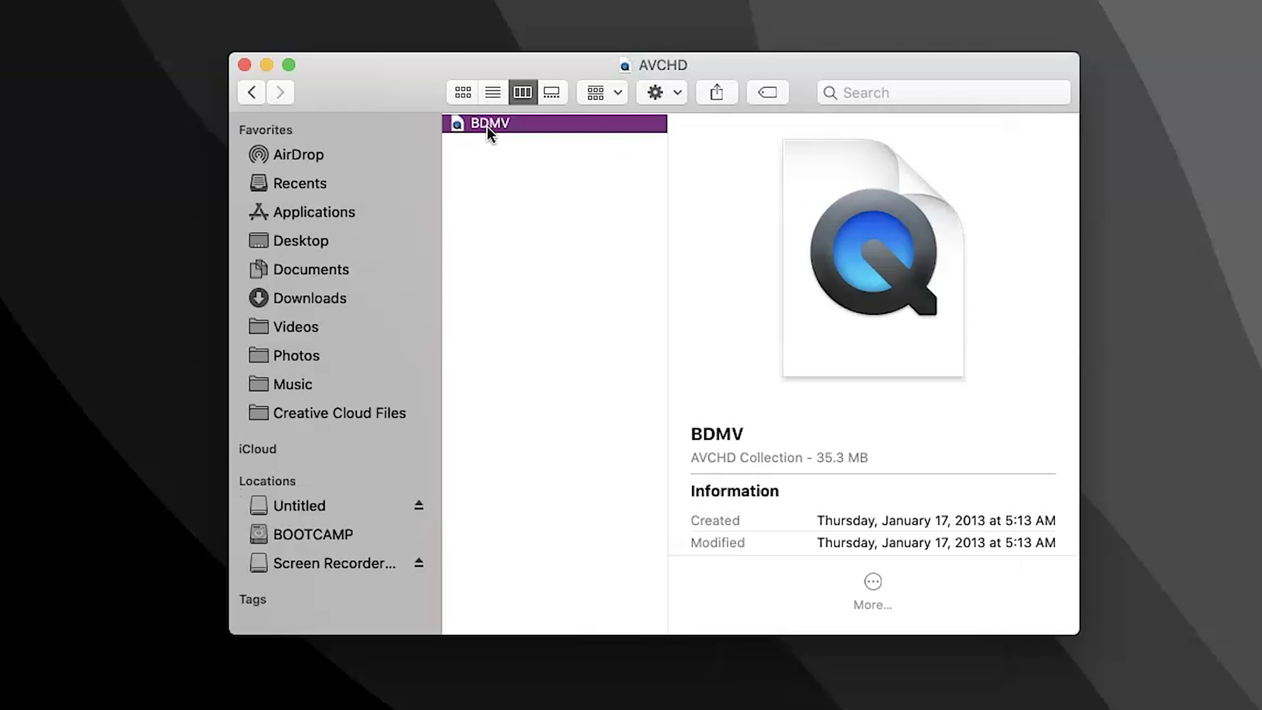
pyautogui.rightClick(488, 127)
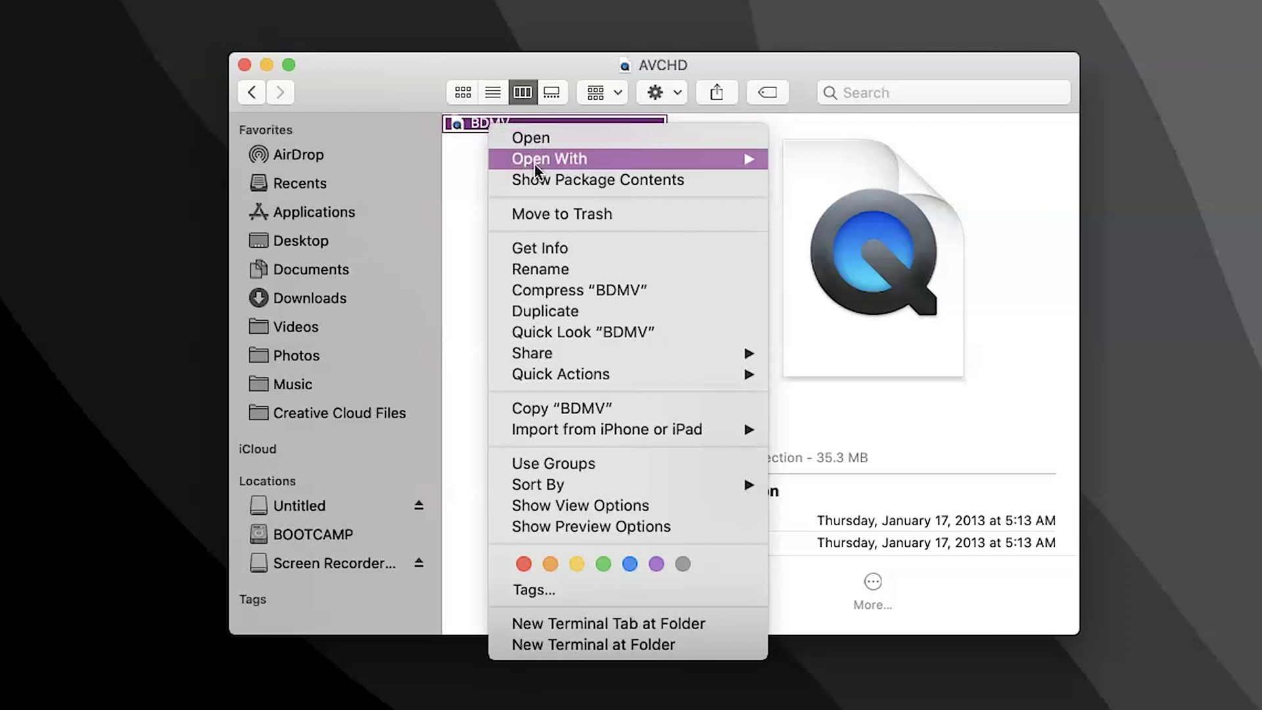
pyautogui.click(541, 183)
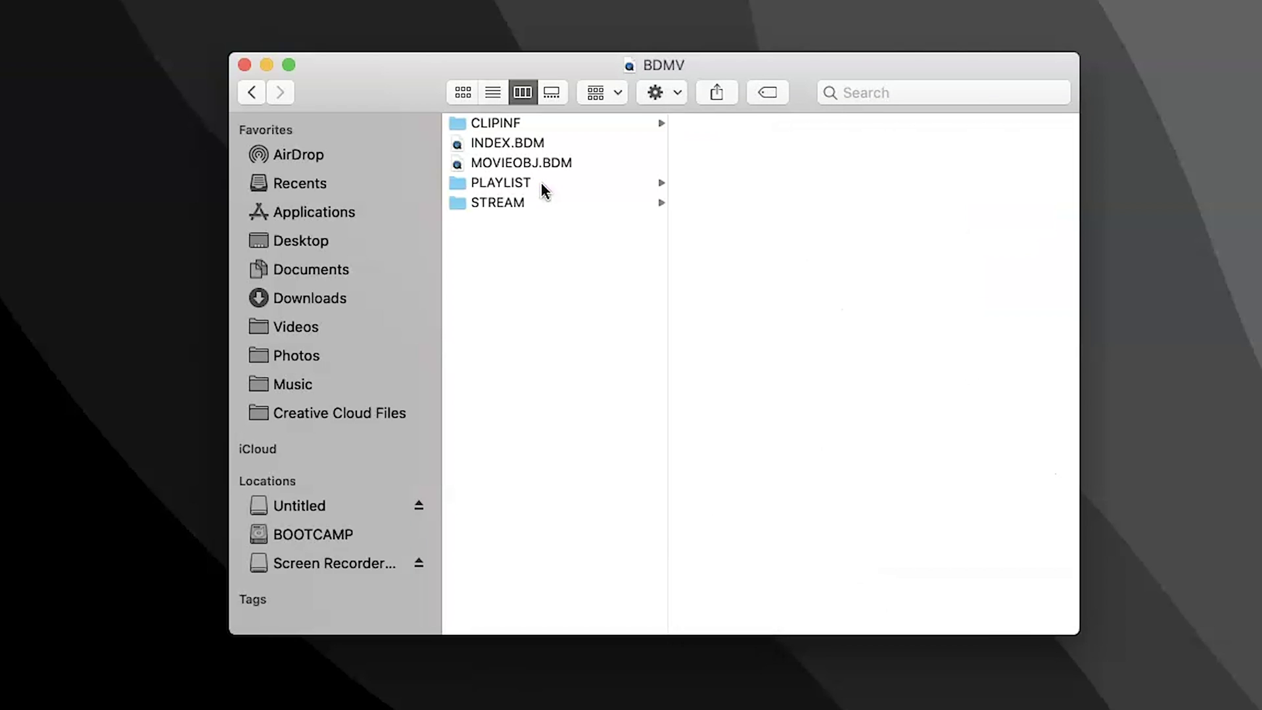
pyautogui.click(504, 199)
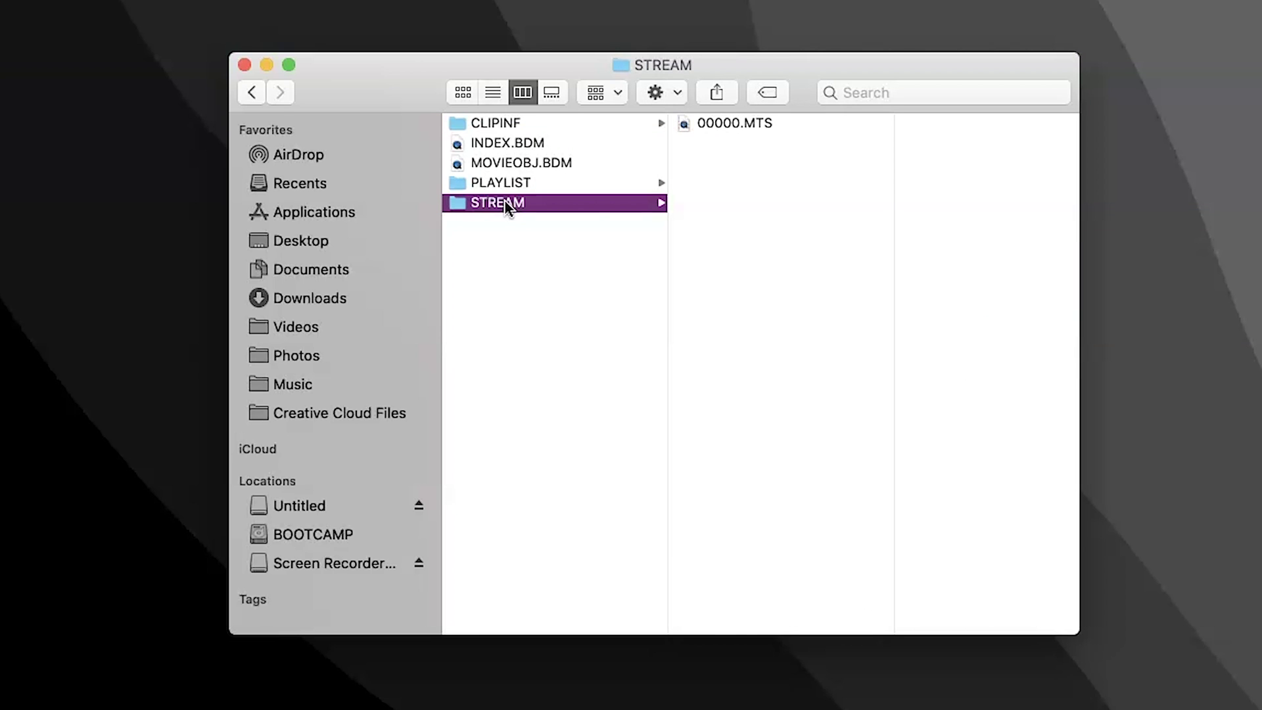
pyautogui.click(740, 123)
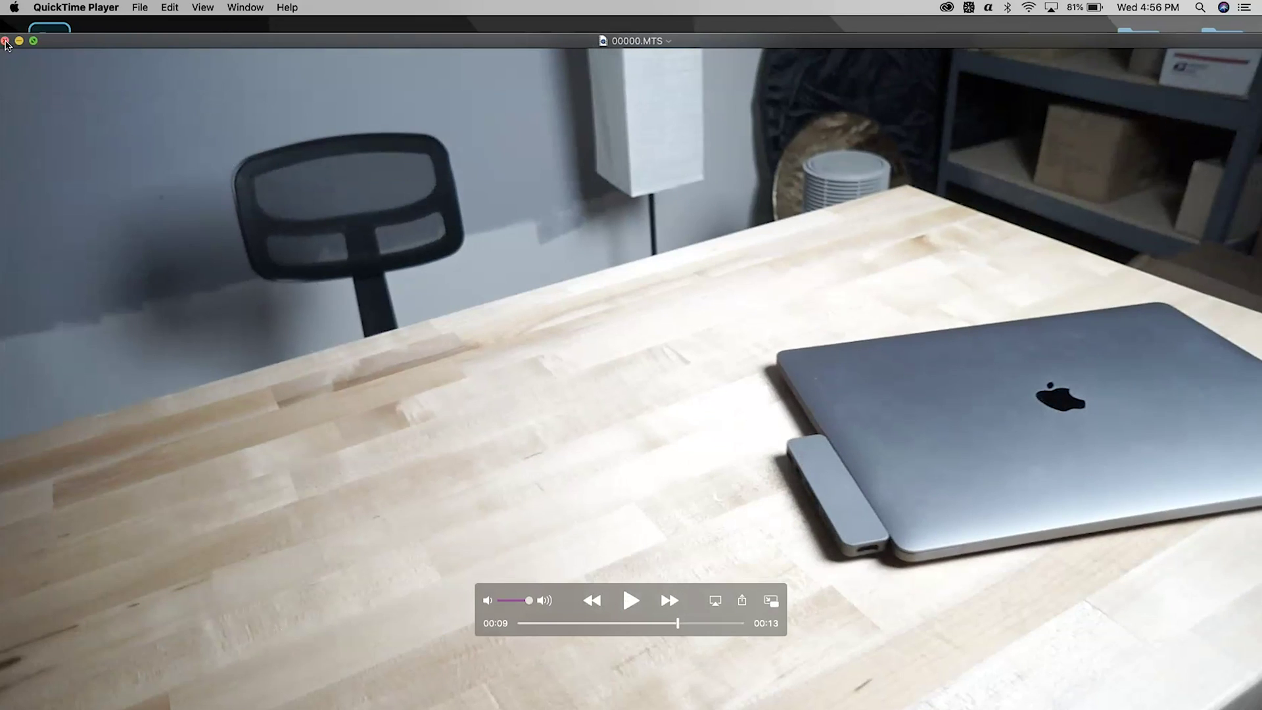
# - Close the QuickTime Player window playing 00000.MTS
pyautogui.click(4, 40)
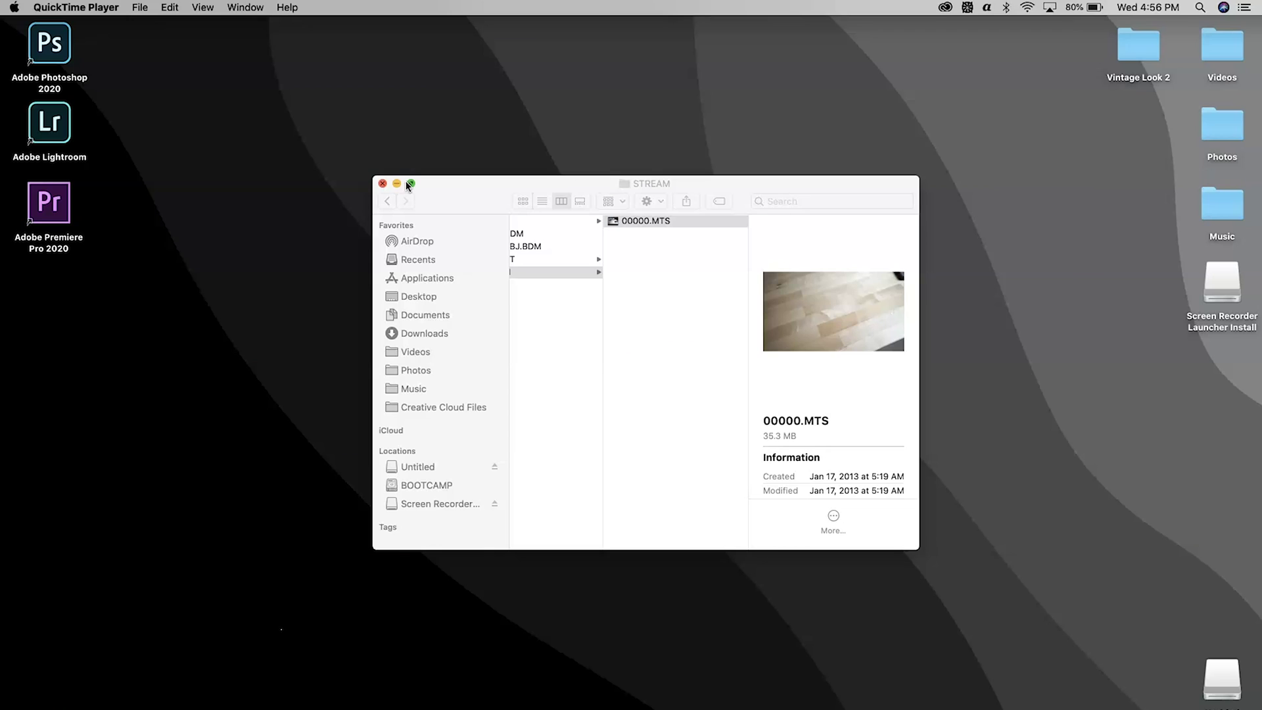